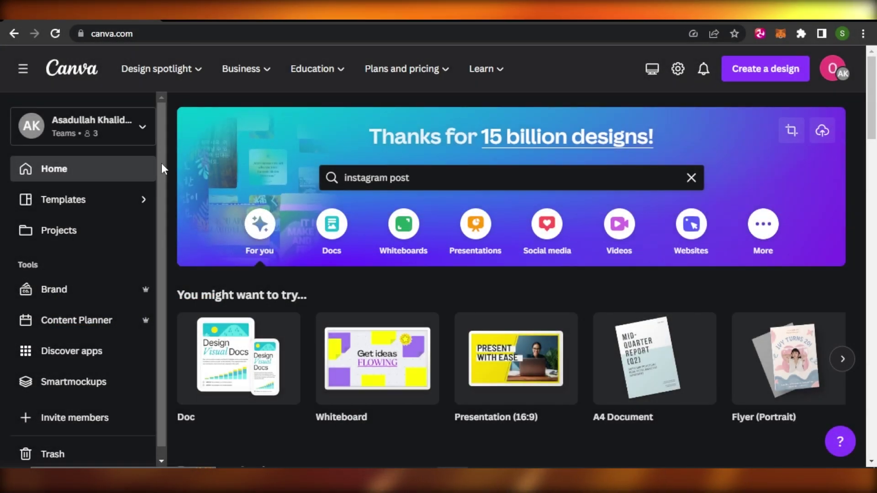
Step: Start a blank 16:9 presentation holding an orange page plus city, park and supermarket-aisle clips
left_click_drag(161, 177, 161, 132)
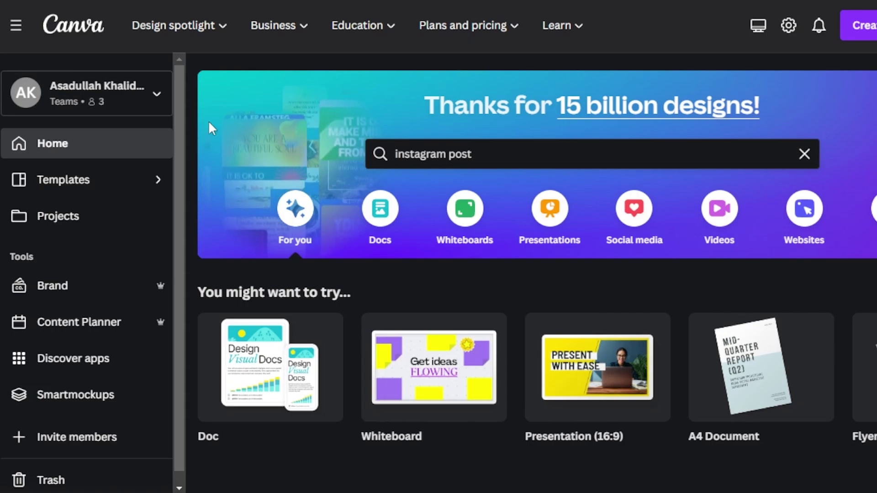
left_click(211, 32)
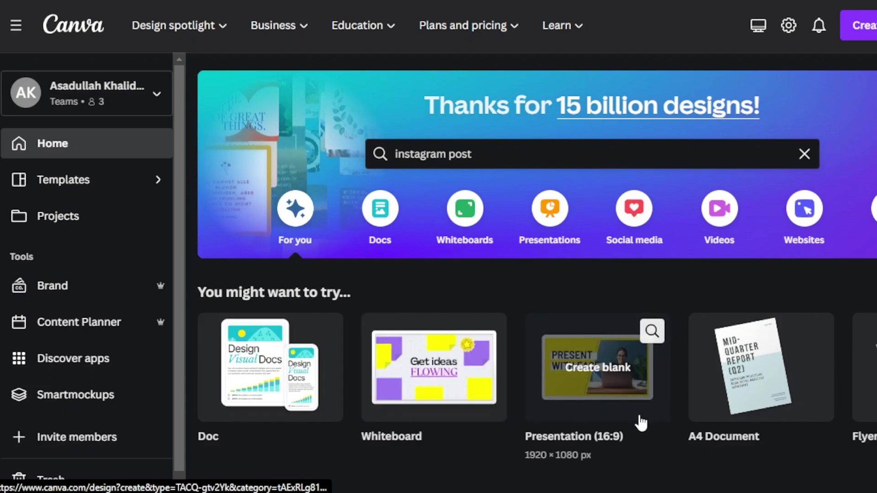
left_click(596, 389)
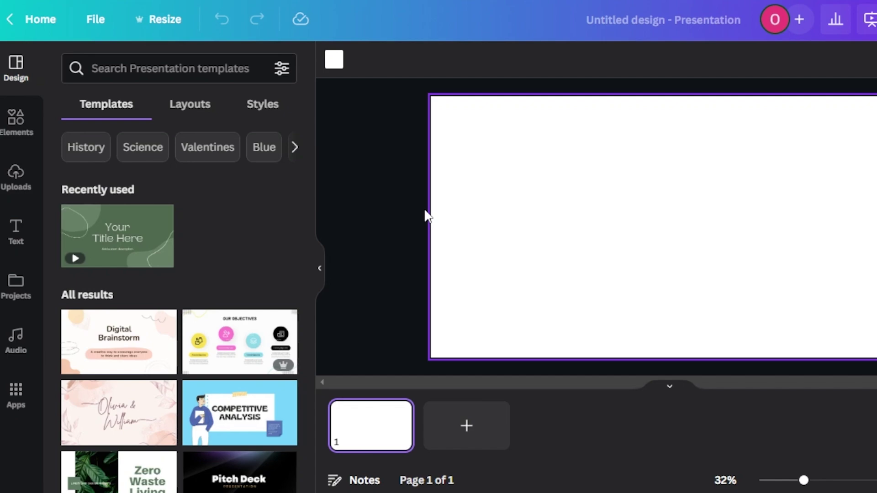
mouse_move(391, 452)
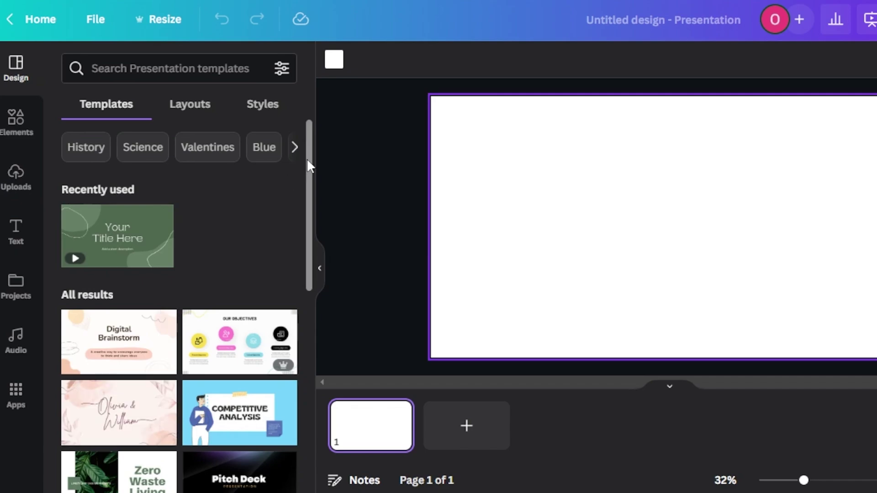
scroll(309, 183, "down", 2)
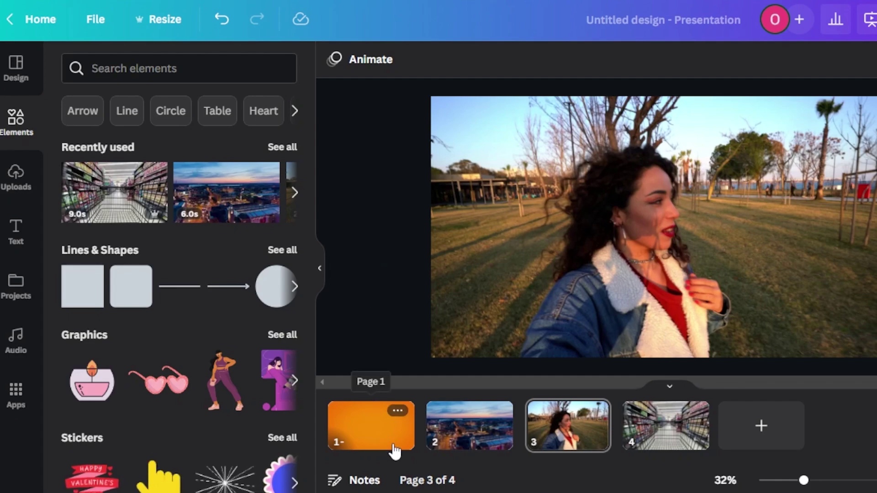
Step: Preview the orange WELCOME clip on page 1, then bring up the Audio track library
left_click(378, 428)
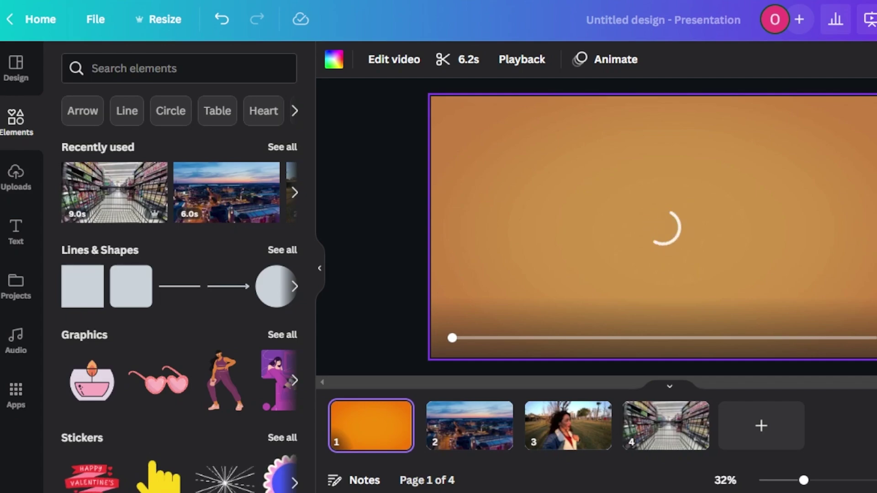
left_click(663, 229)
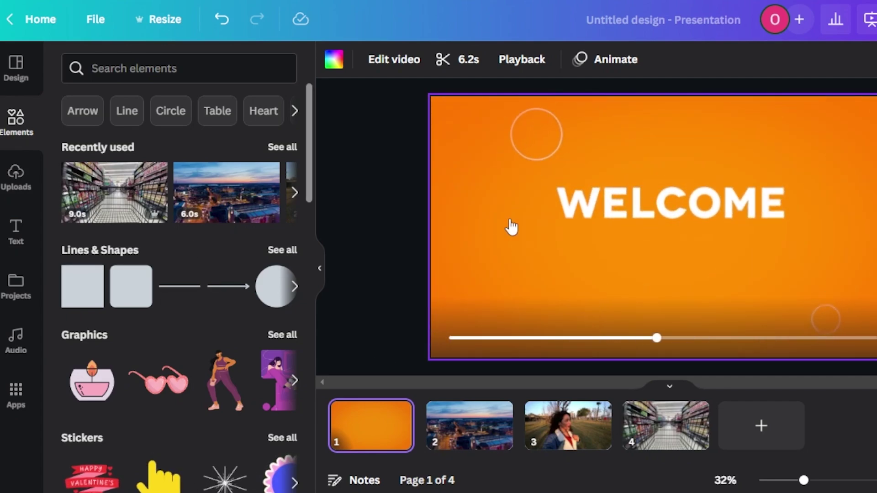
left_click(662, 228)
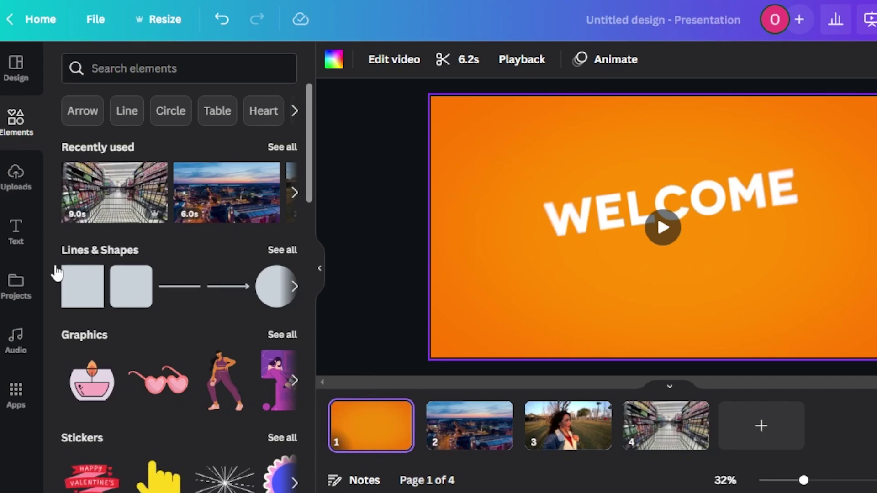
left_click(21, 339)
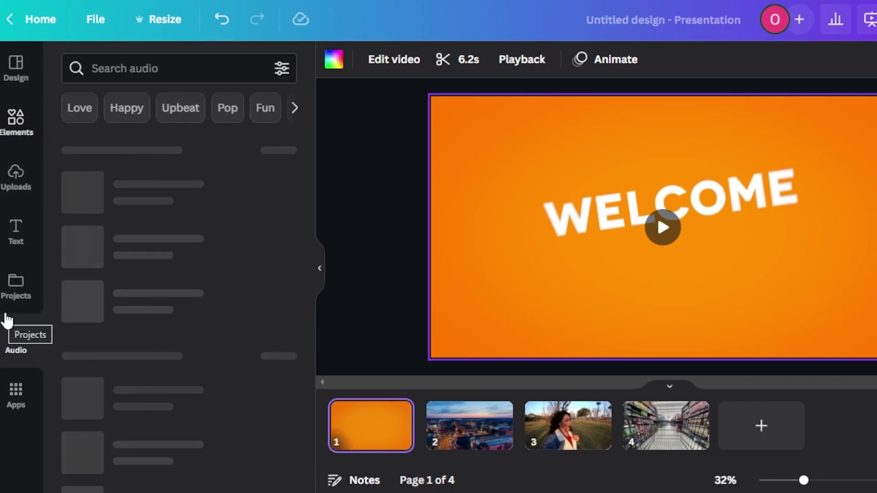
Step: Preview The Boathouse, then add 'Gotta Give Me Some Love' as background music
left_click(16, 393)
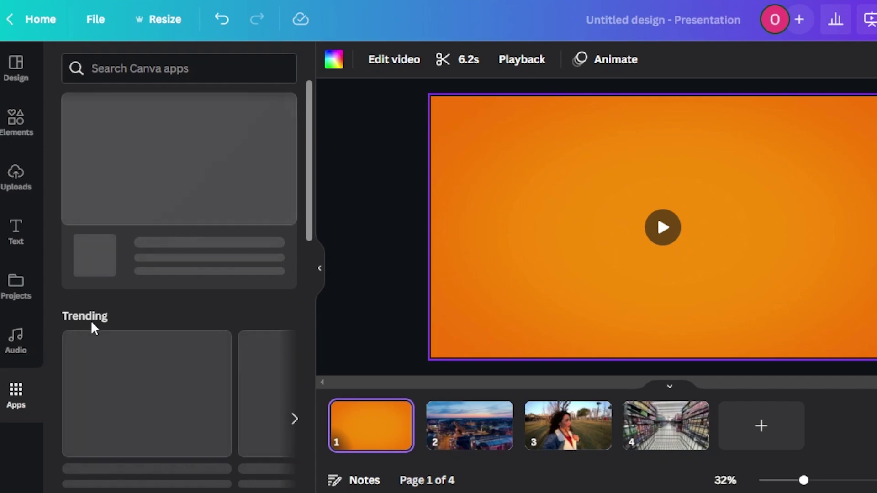
left_click_drag(308, 151, 302, 207)
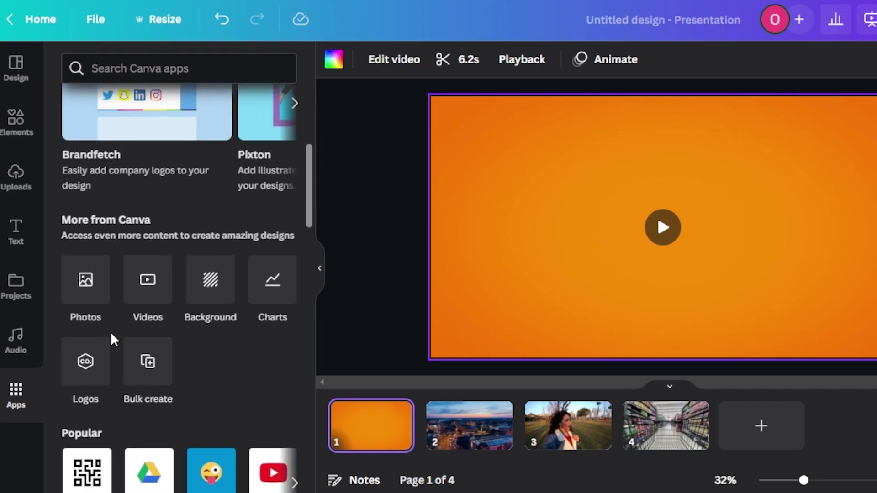
left_click(17, 345)
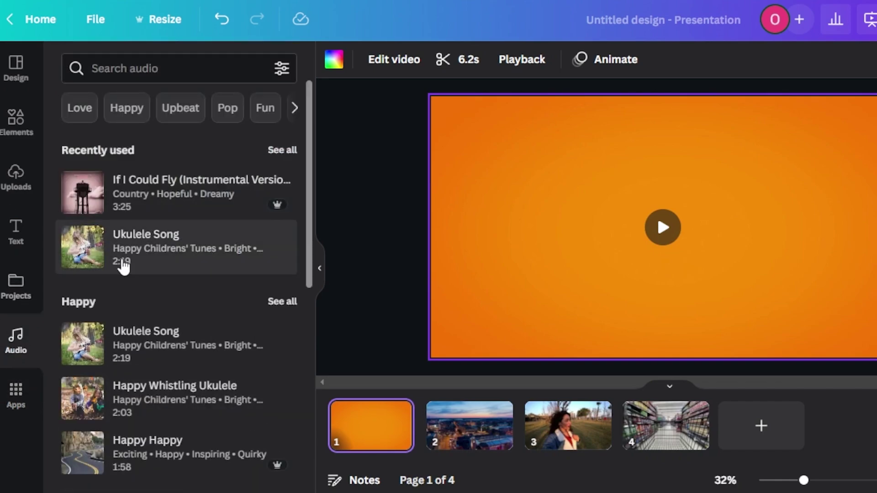
mouse_move(308, 137)
left_mouse_down()
mouse_move(309, 248)
mouse_move(310, 145)
left_mouse_up()
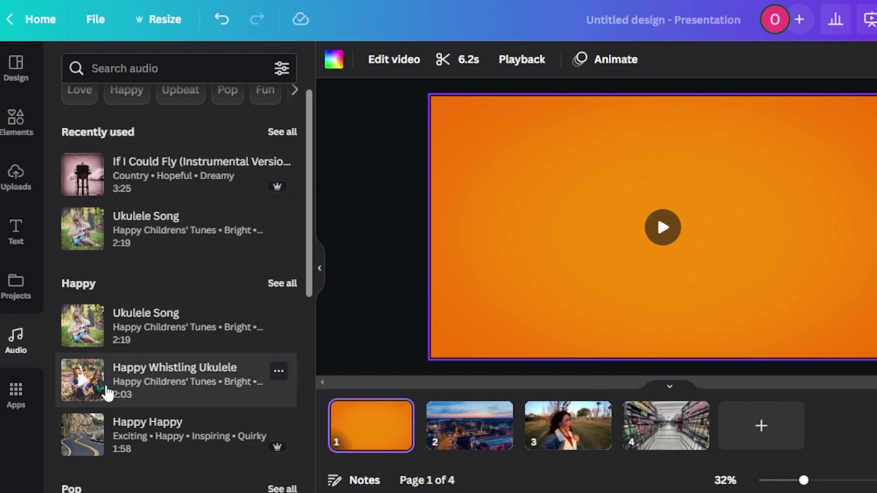
left_click_drag(308, 190, 310, 342)
left_click(83, 246)
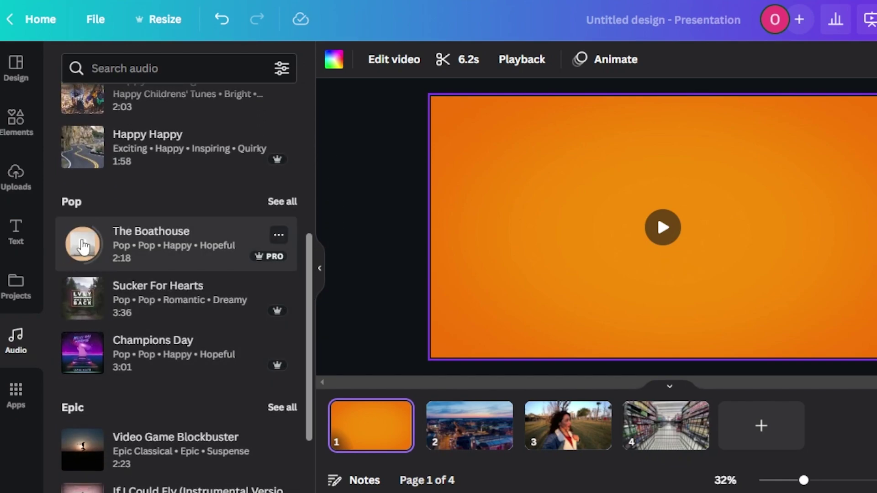
scroll(78, 304, "down", 5)
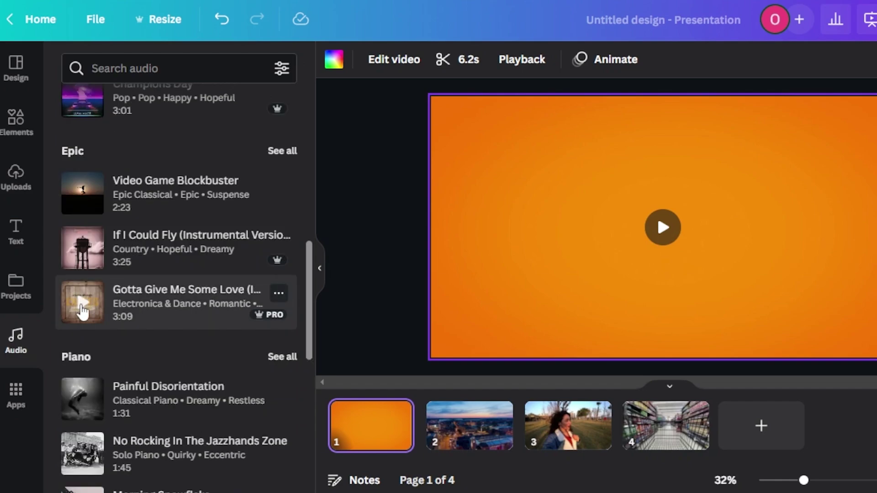
left_click(168, 319)
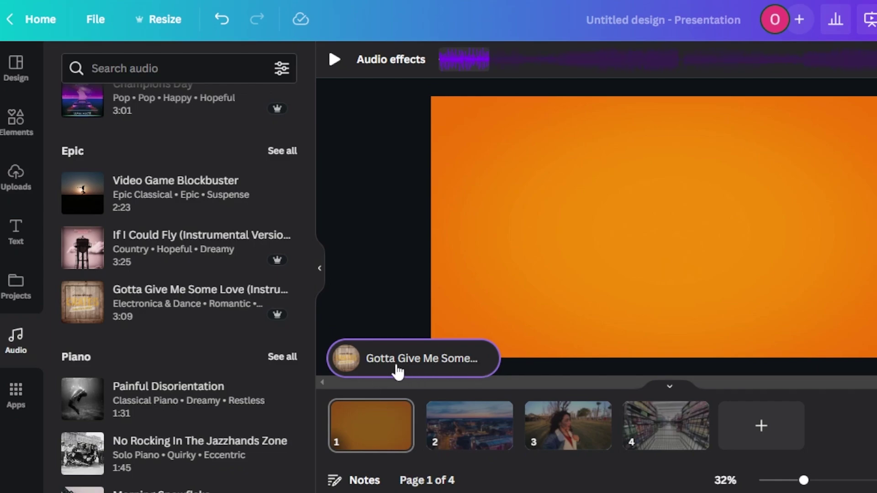
Step: Narrow 'Gotta Give Me Some Love' to a shorter section of the song
left_click(476, 65)
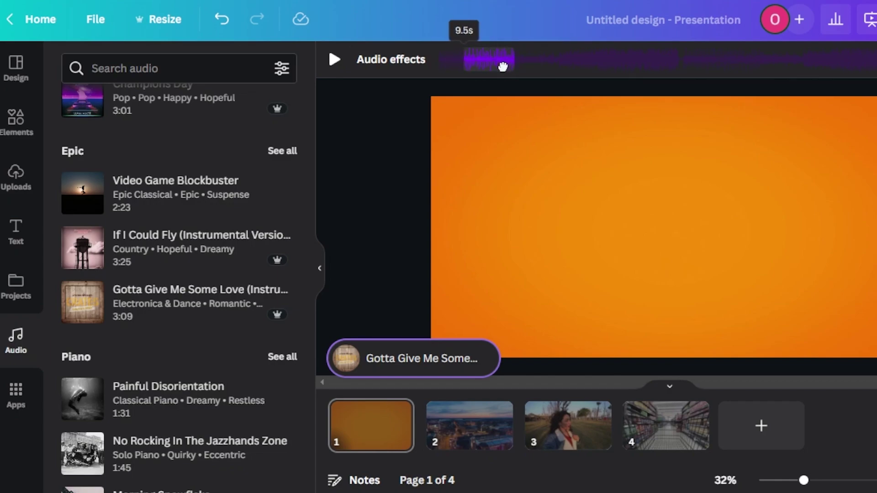
left_click_drag(476, 68, 454, 59)
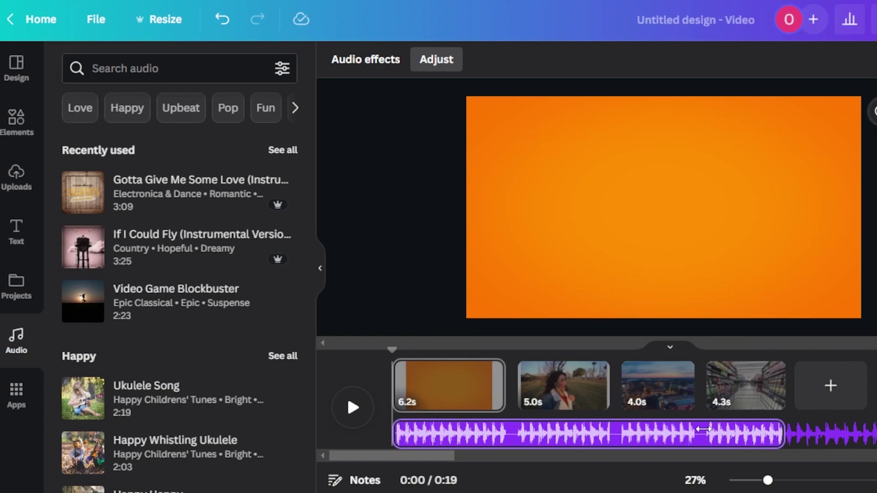
Step: Slide the song's offset and trim the music's end back to 6.2s, then play it back
left_click_drag(436, 435, 500, 437)
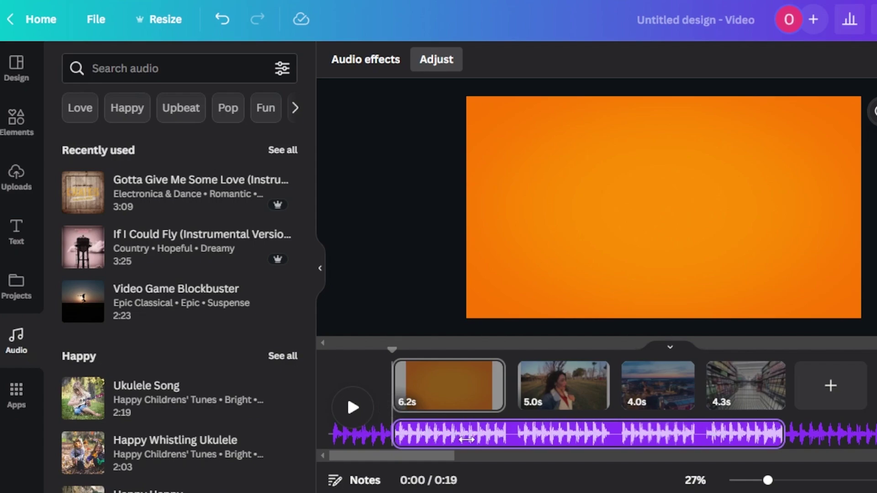
left_click_drag(399, 433, 372, 427)
left_click(564, 386)
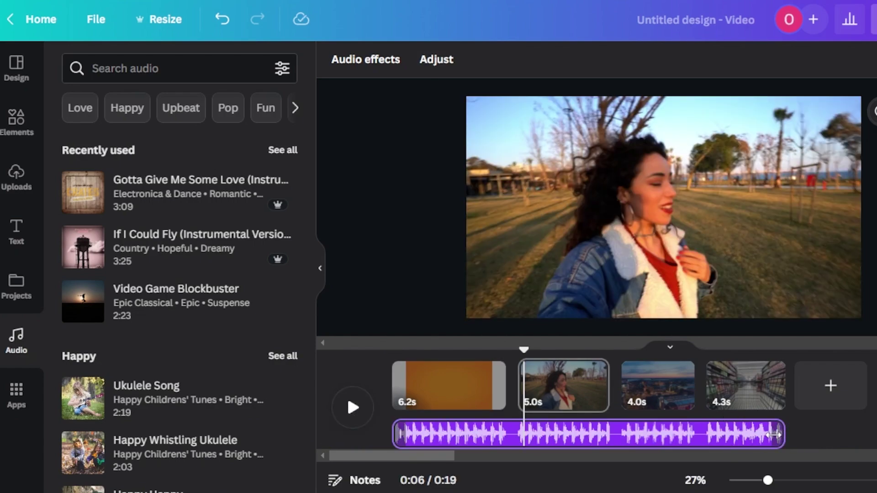
left_click_drag(773, 435, 511, 429)
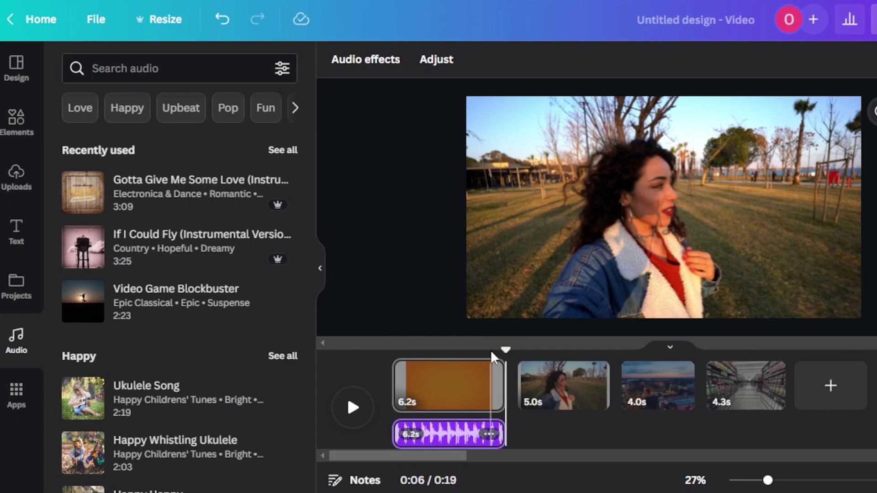
left_click(354, 408)
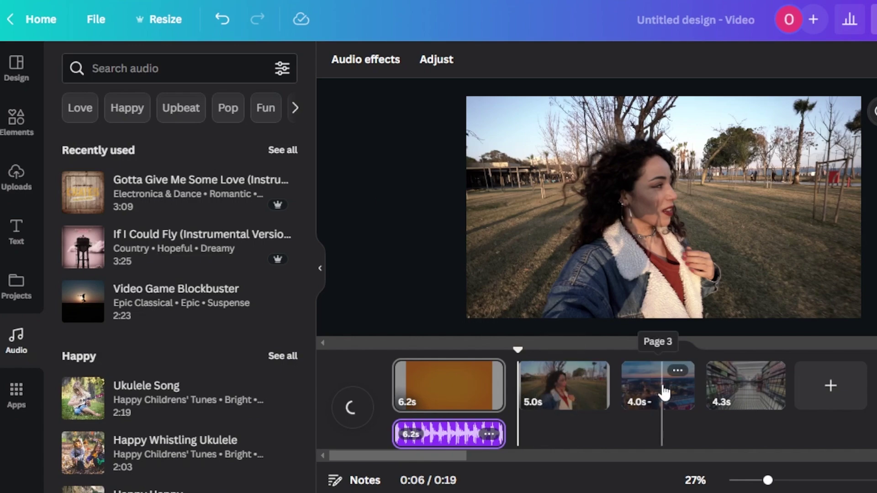
Step: Move the city clip into second place and add the Painful Disorientation track, shifting its waveform
left_click_drag(637, 384, 537, 384)
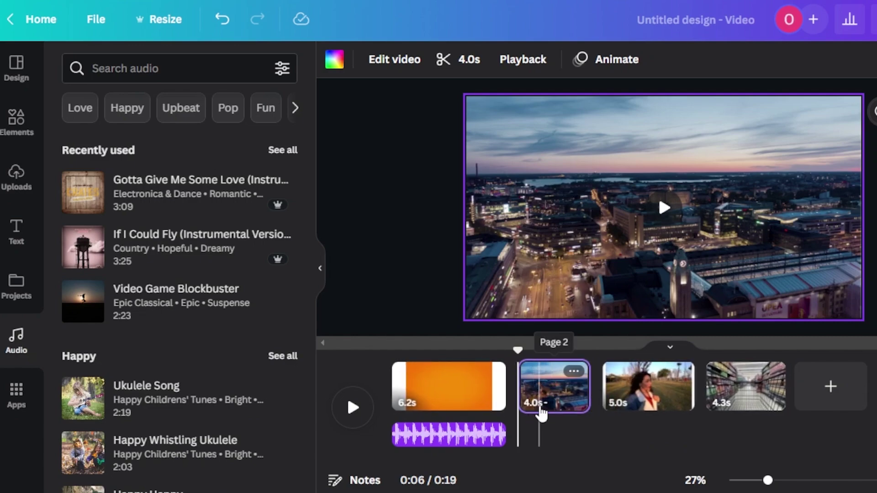
left_click(665, 209)
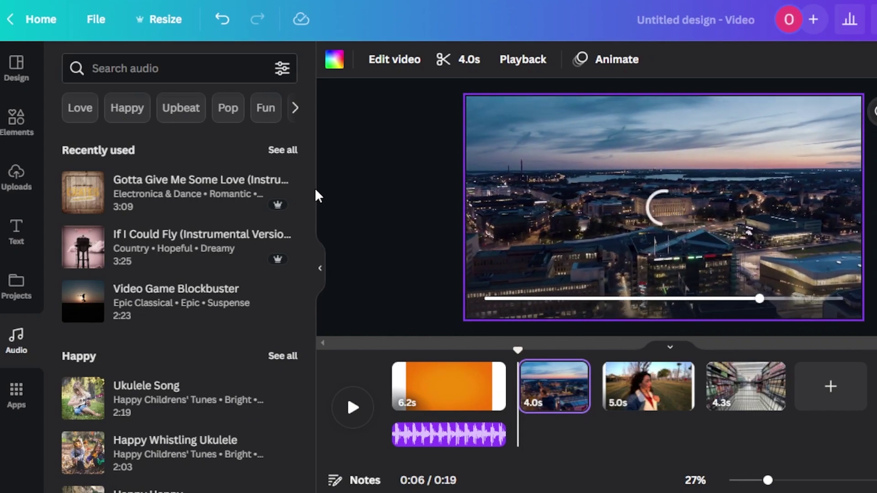
left_click_drag(309, 180, 308, 249)
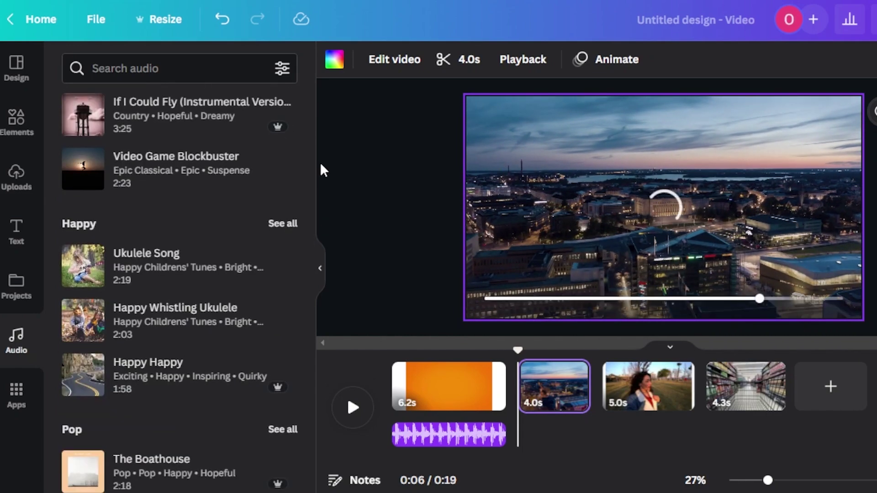
left_click_drag(309, 178, 307, 227)
scroll(97, 244, "down", 10)
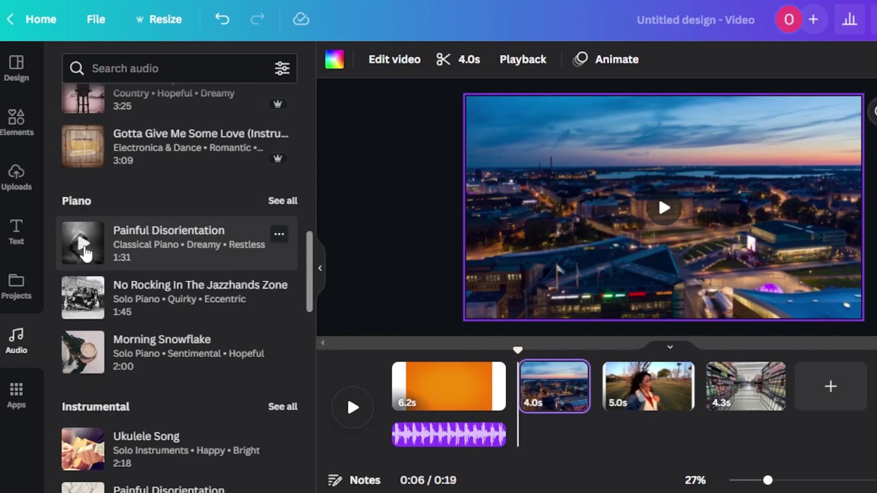
left_click(201, 262)
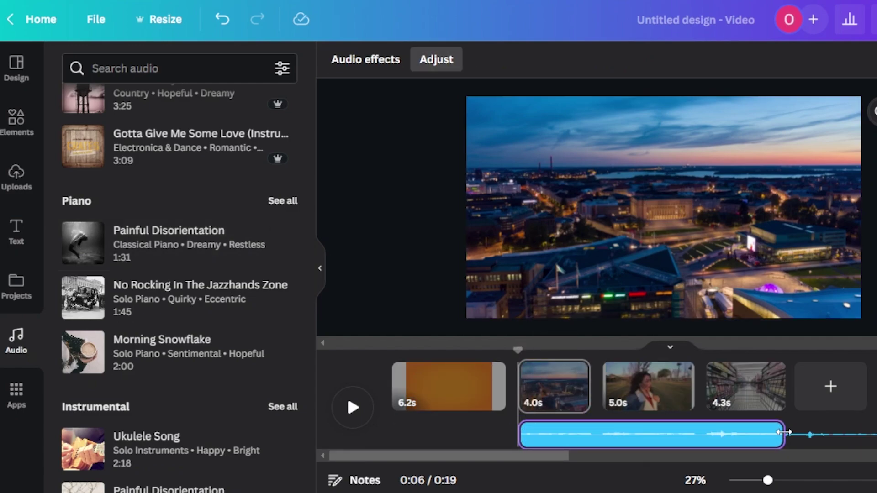
left_click_drag(753, 433, 781, 438)
Step: Check the surrounding clips in the timeline and select the third clip of the woman
left_click(771, 440)
left_click(608, 432)
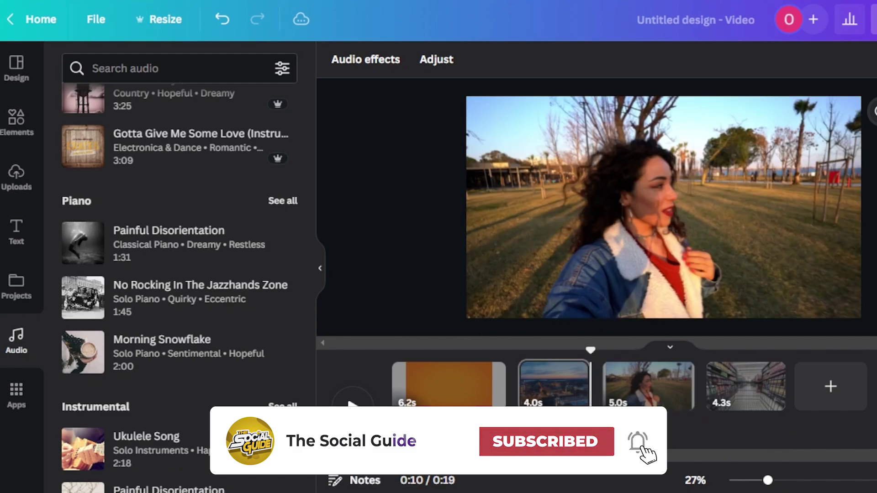
mouse_move(534, 396)
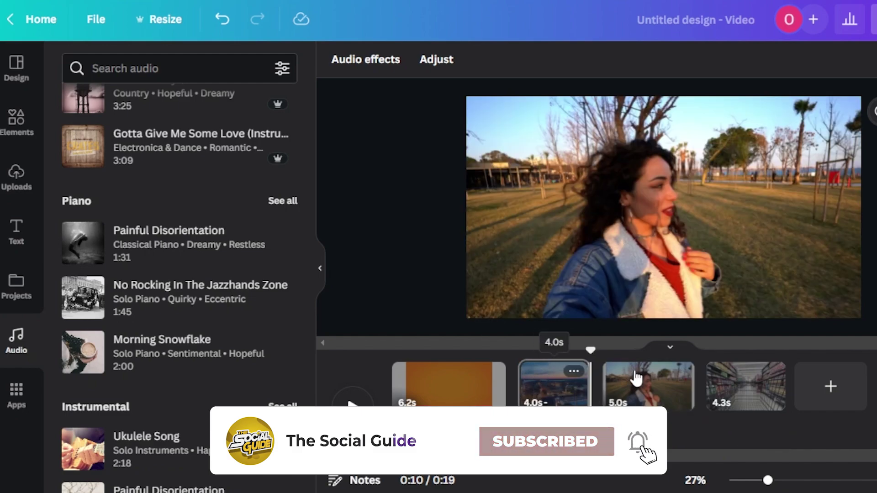
left_click(621, 401)
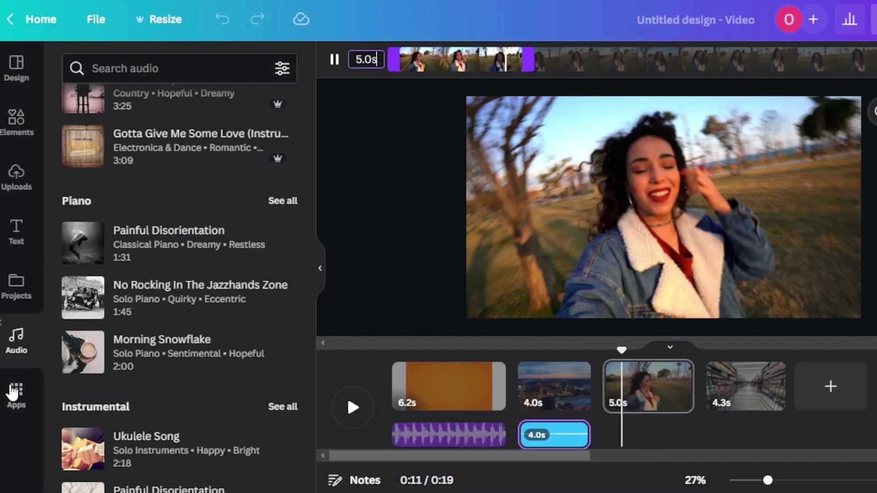
Step: Show the uploaded audio files, replay the video from 0:10, and launch Record yourself
left_click(16, 285)
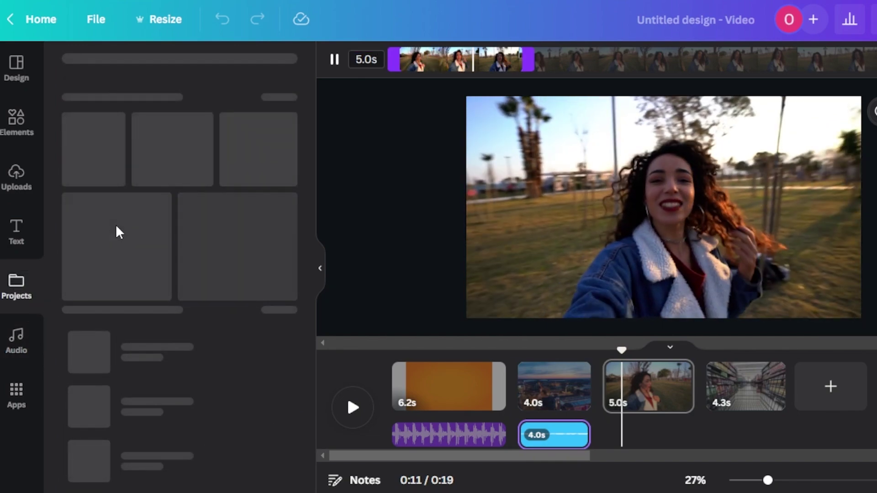
left_click(17, 180)
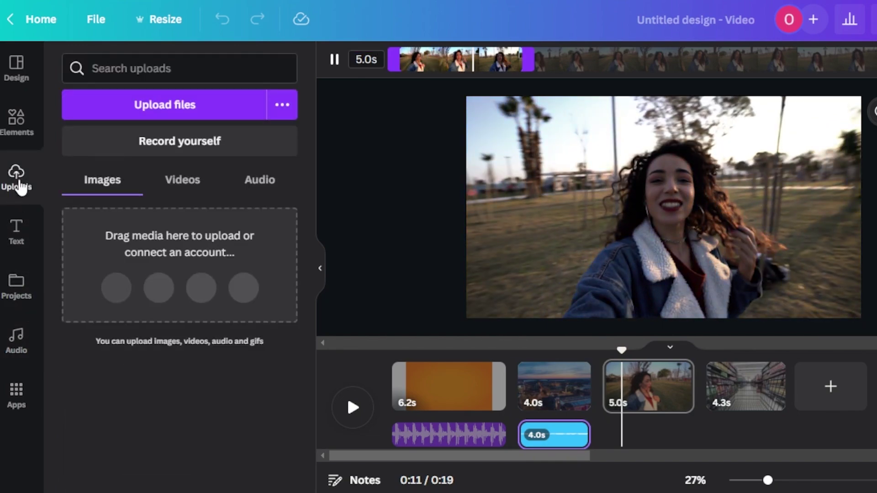
left_click(254, 185)
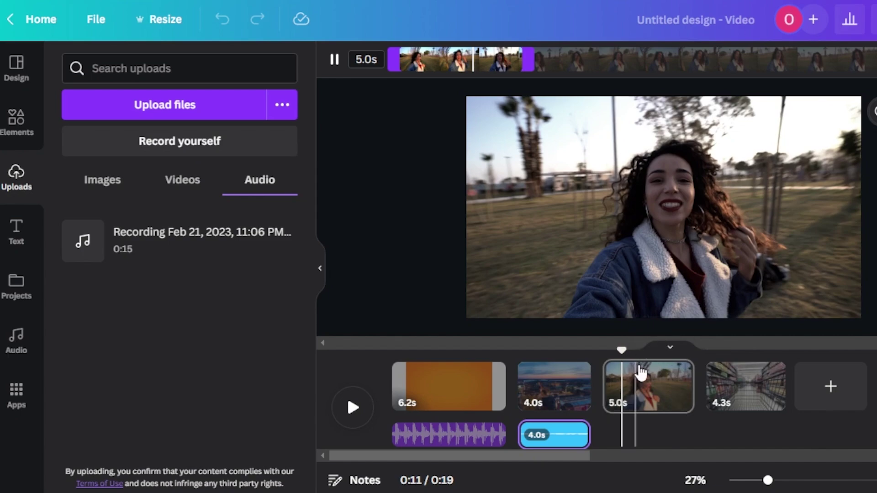
left_click(607, 346)
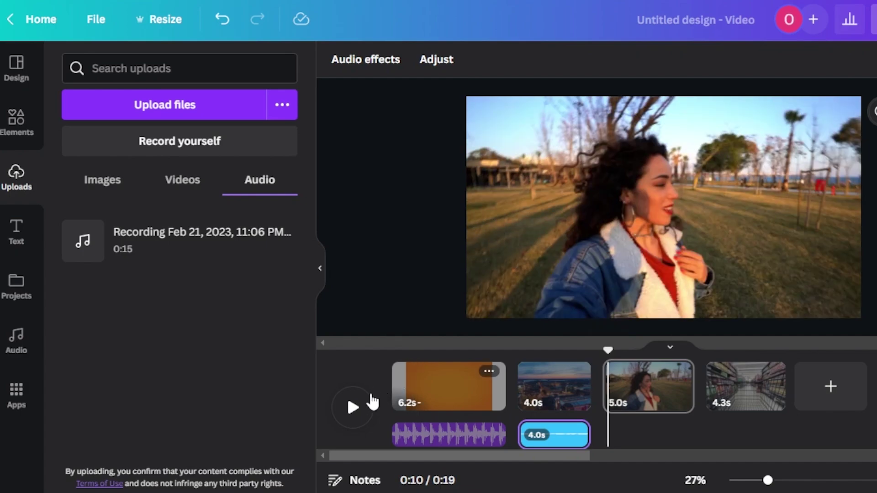
left_click(354, 407)
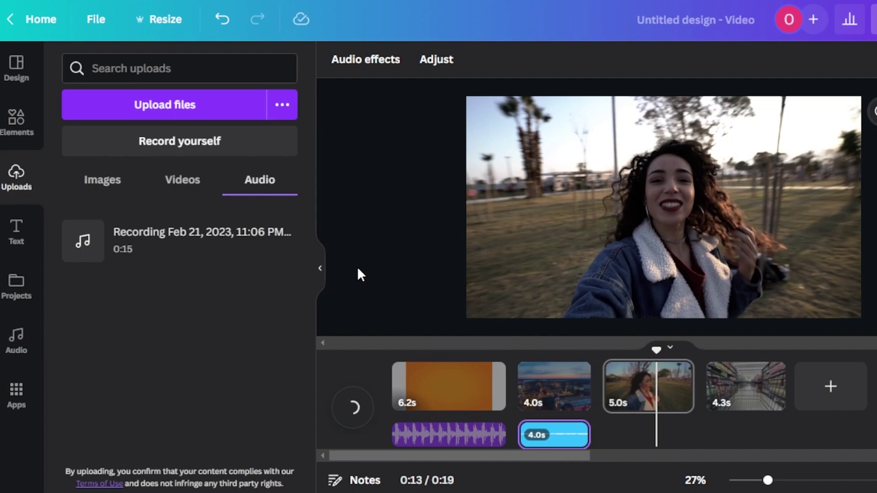
mouse_move(269, 227)
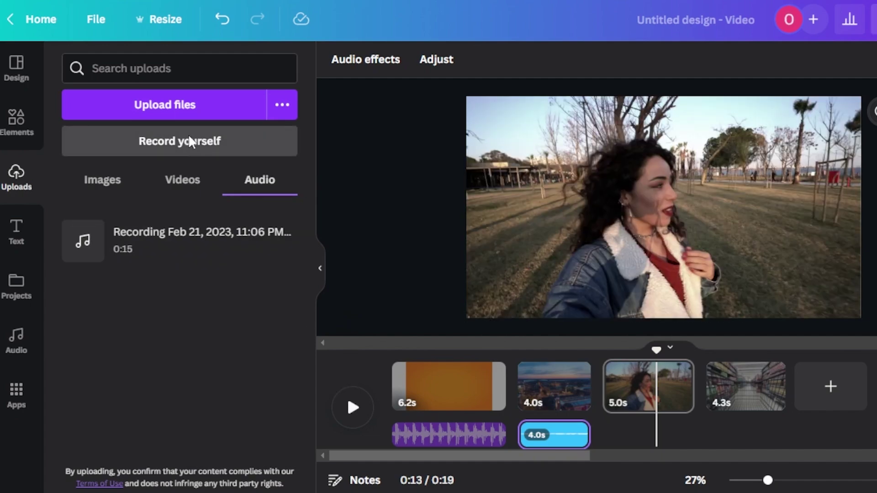
left_click(190, 140)
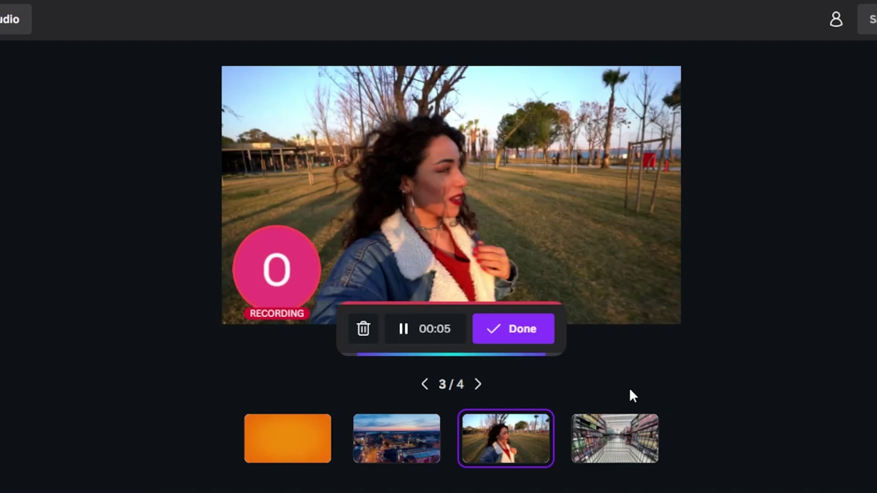
Step: Finish the webcam take, nudge its bubble slightly down-left, and save back to the editor
left_click(426, 331)
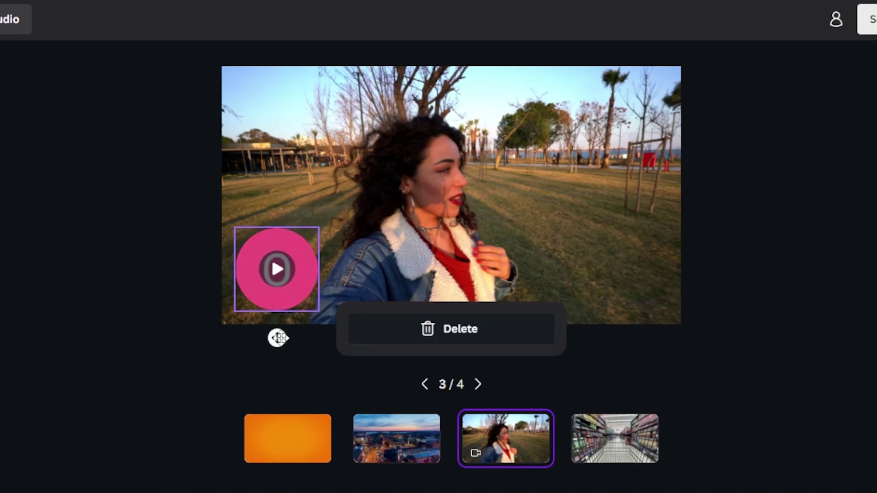
left_click_drag(278, 337, 272, 362)
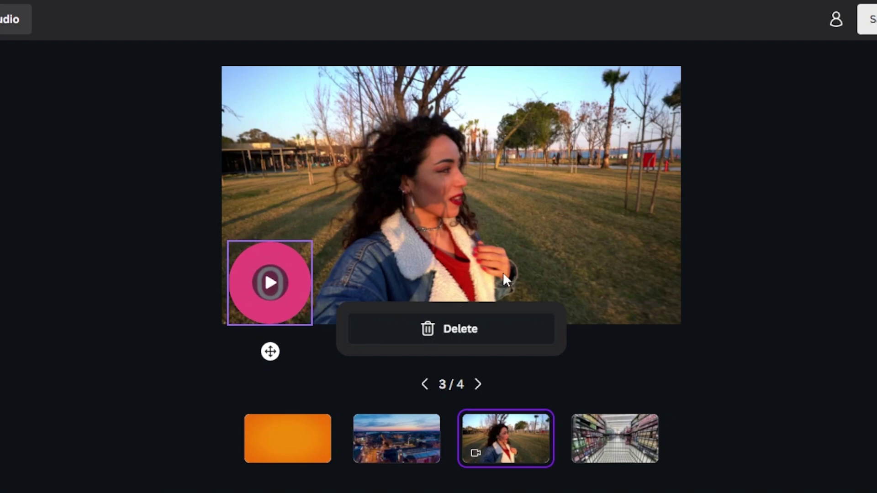
left_click(842, 23)
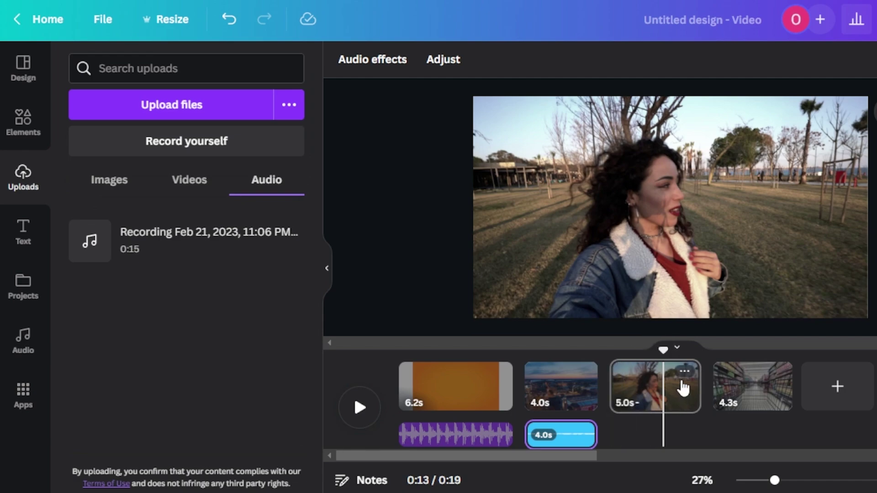
Step: Shrink the webcam bubble on the park clip to a tiny bottom-left circle
left_click(730, 394)
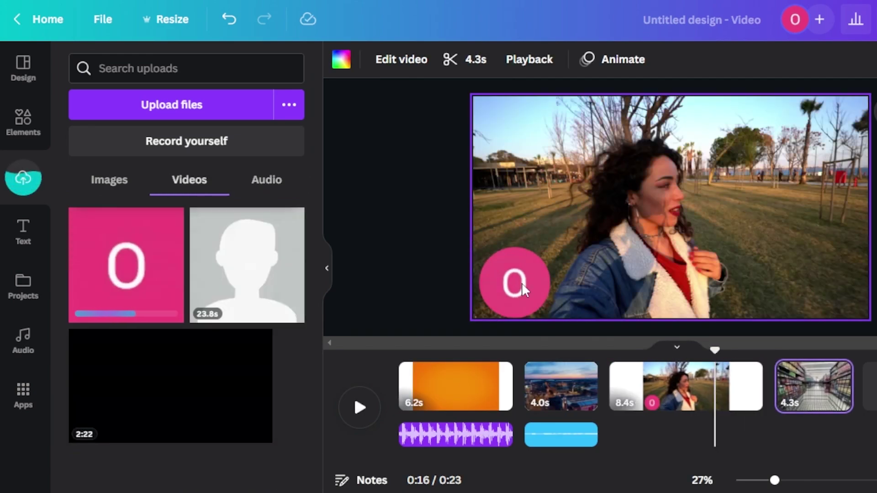
left_click(499, 300)
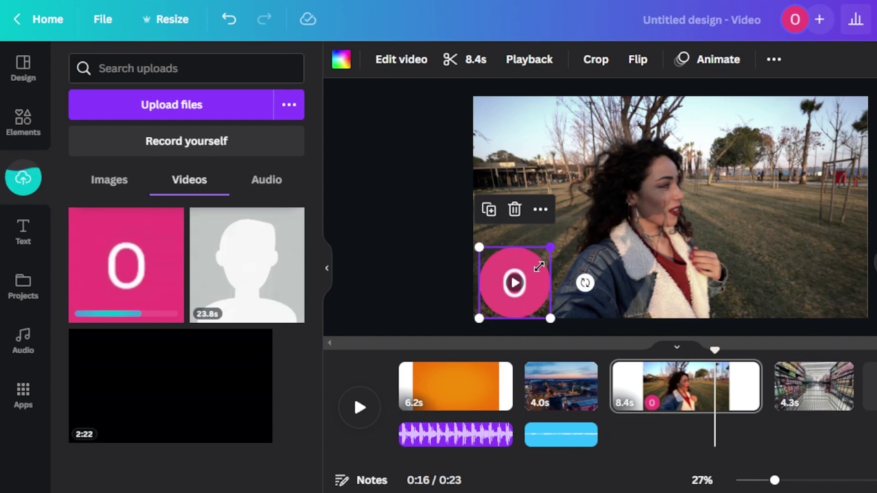
left_click_drag(539, 267, 487, 299)
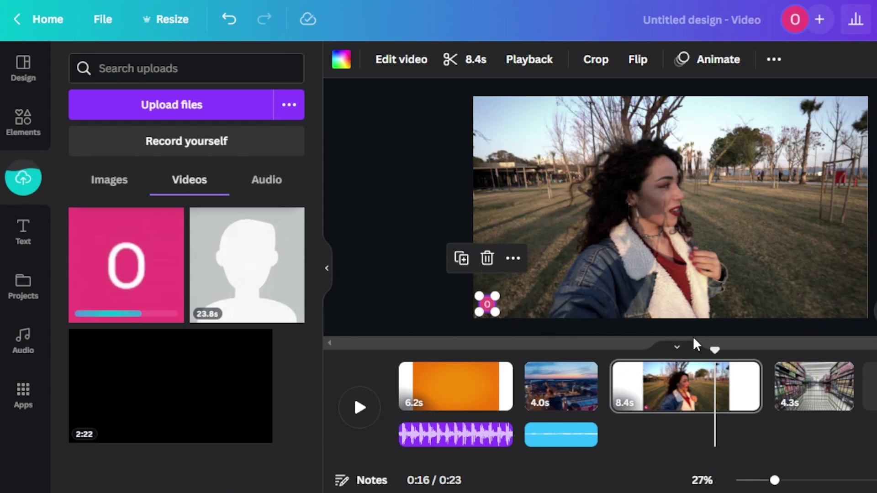
left_click(814, 392)
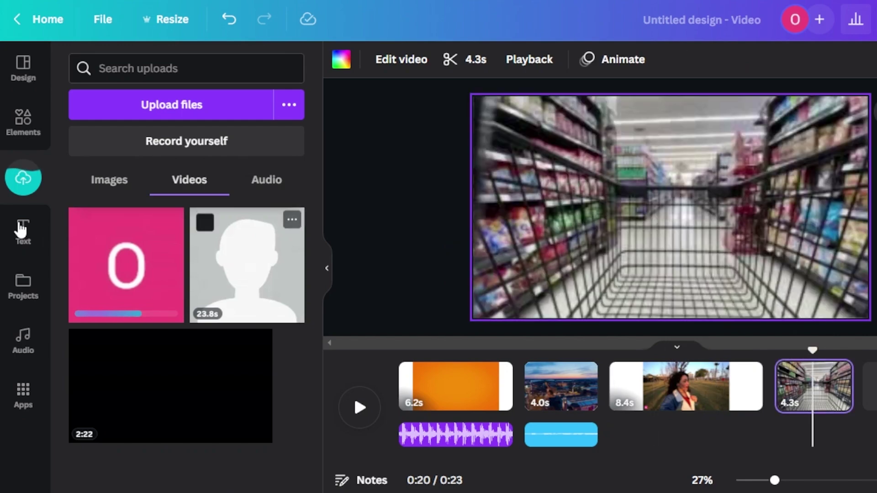
Step: Scroll the audio library and show all tracks in the Ambient category
left_click(25, 348)
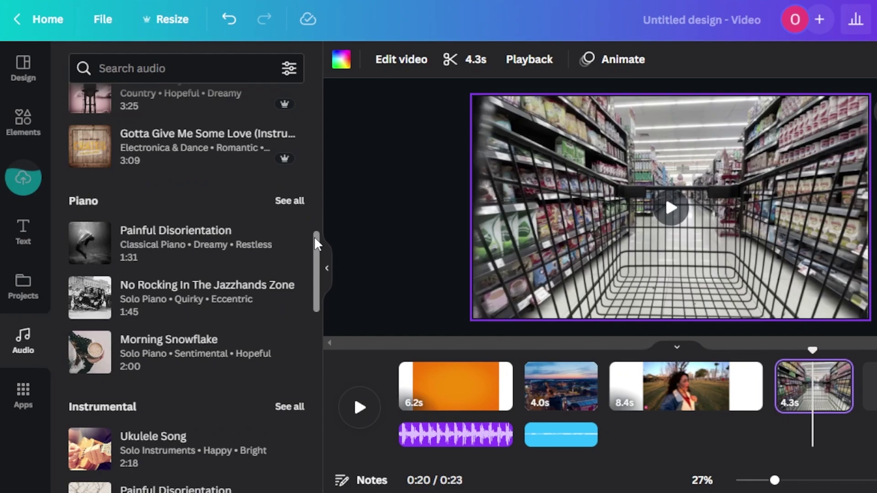
left_click_drag(315, 247, 318, 119)
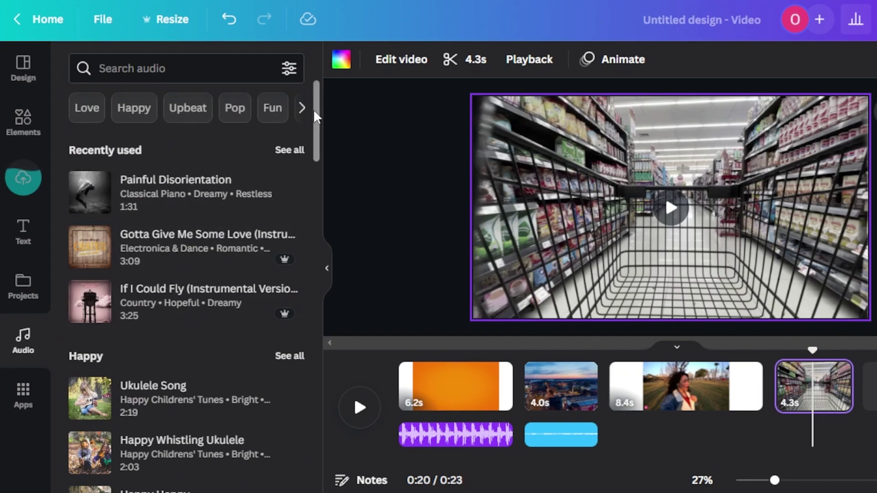
scroll(315, 143, "down", 10)
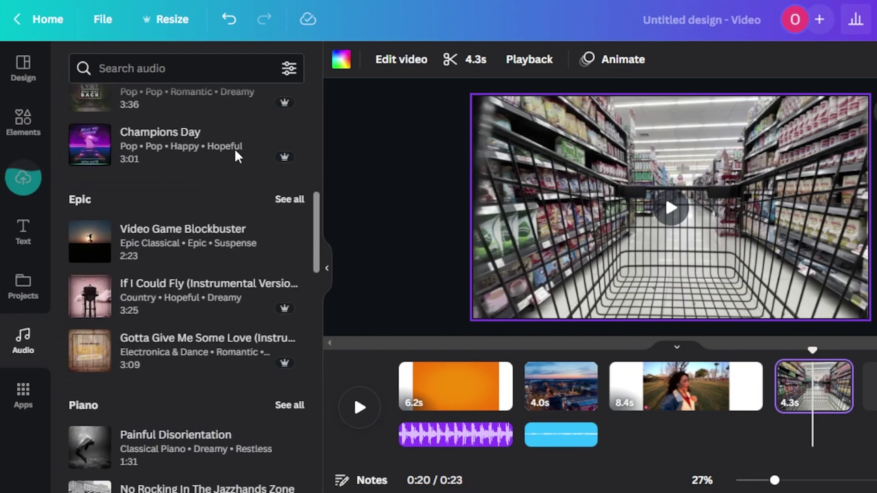
scroll(315, 284, "down", 11)
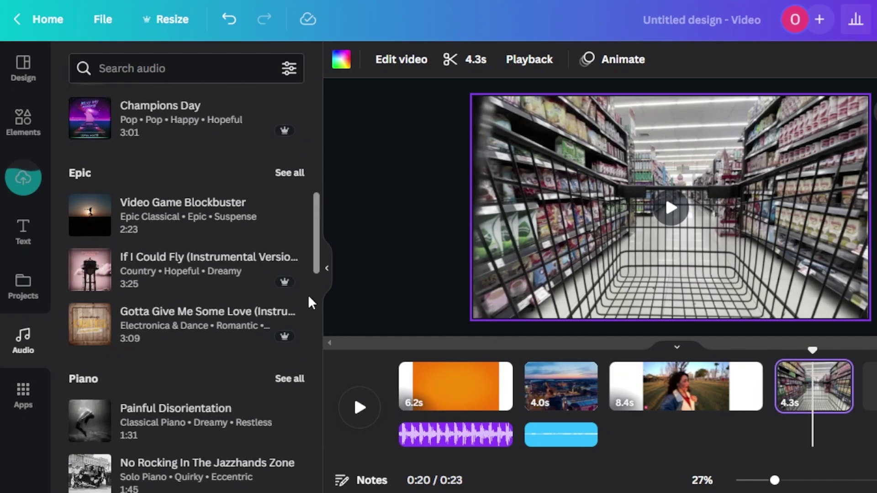
scroll(315, 347, "down", 10)
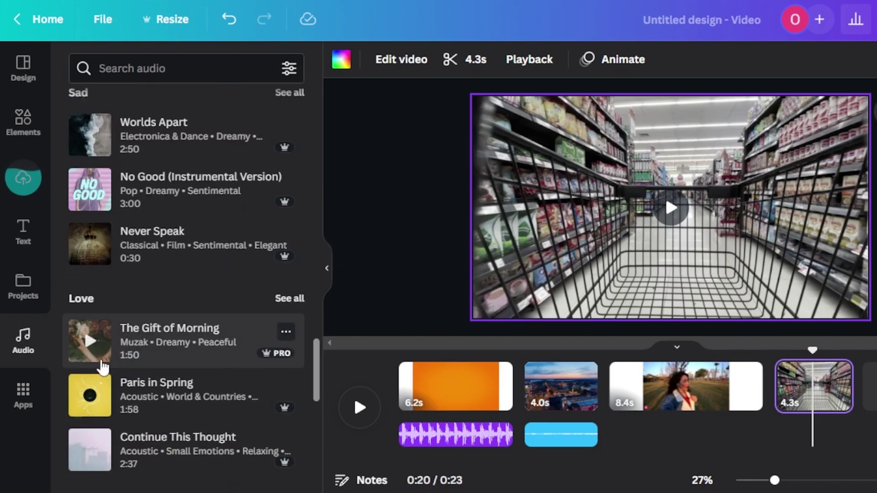
scroll(317, 329, "up", 10)
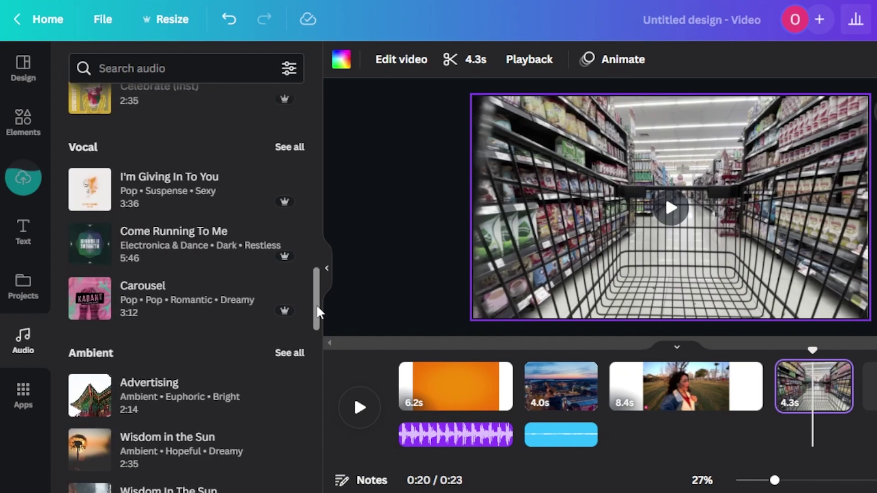
scroll(318, 315, "down", 3)
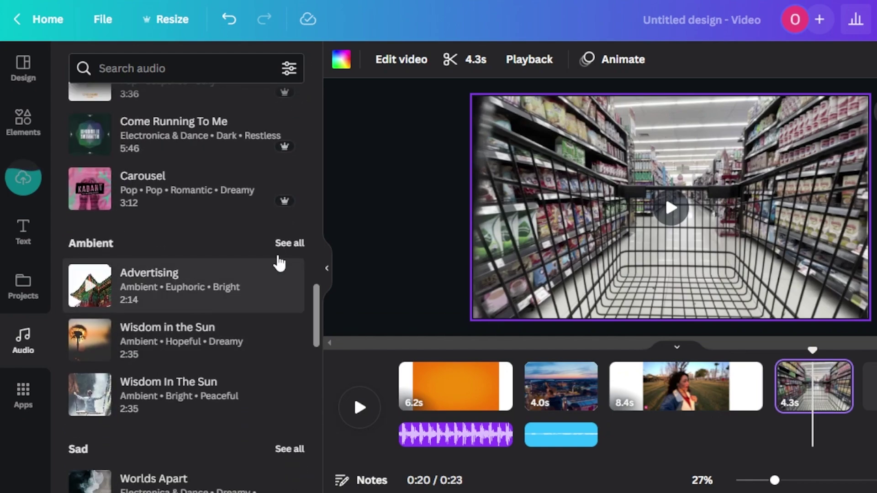
left_click(288, 244)
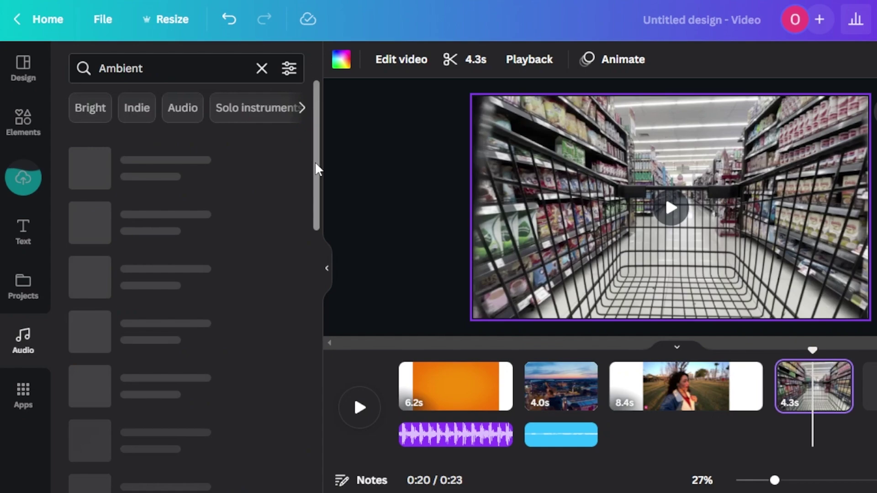
Step: Play and stop a preview of the Wisdom in the Sun track
scroll(317, 183, "down", 2)
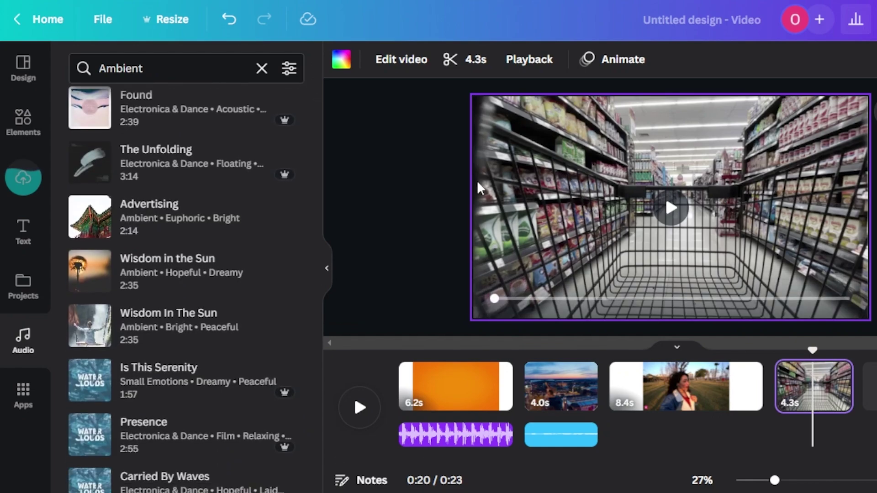
left_click(84, 281)
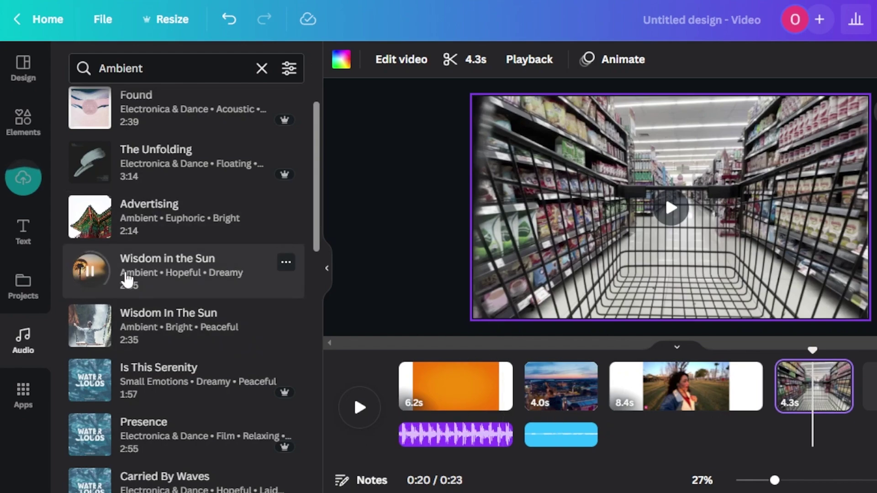
left_click(89, 271)
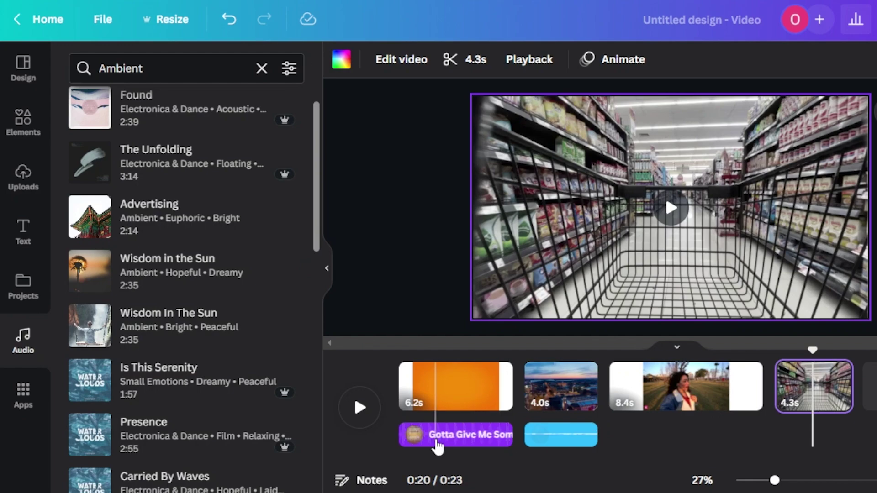
Step: Give the 'Gotta Give Me Some Love' music clip a 0.1s fade out in Audio effects
left_click(438, 437)
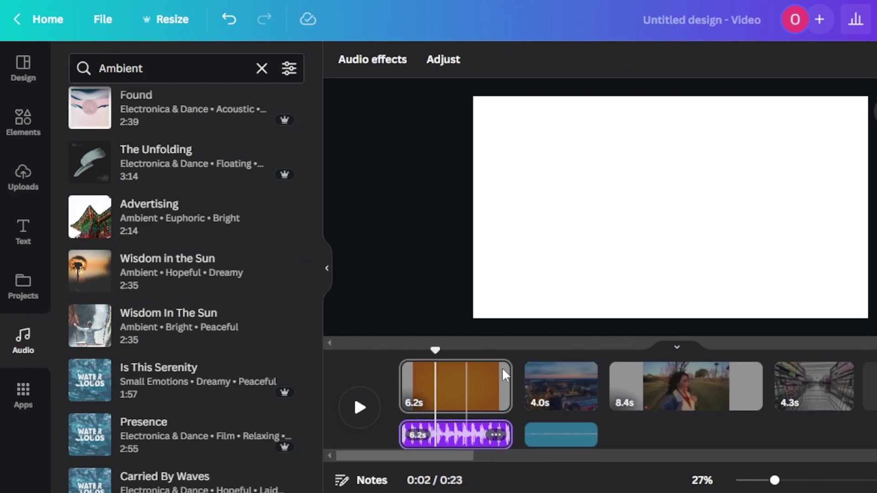
left_click(387, 65)
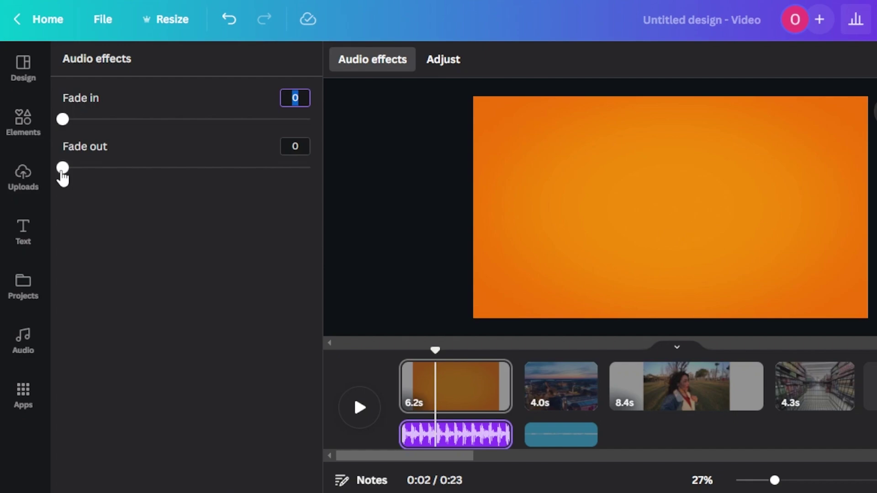
mouse_move(63, 169)
left_mouse_down()
mouse_move(97, 179)
mouse_move(76, 179)
left_mouse_up()
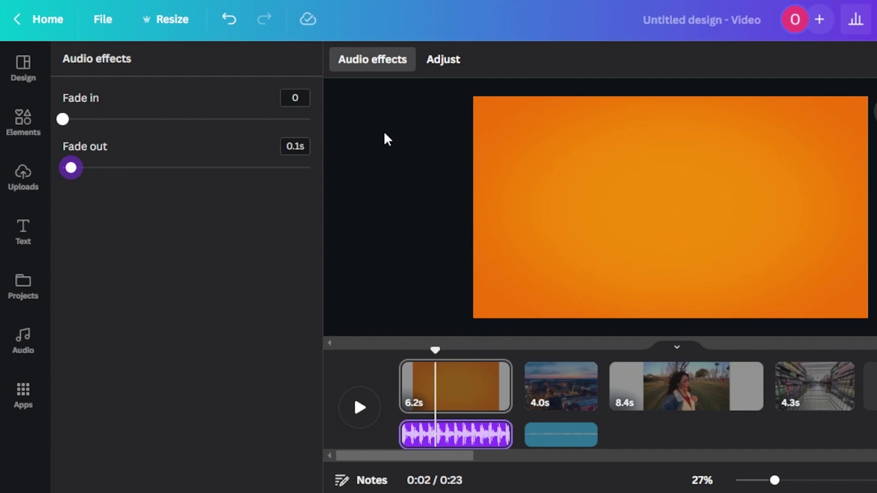
left_click(453, 64)
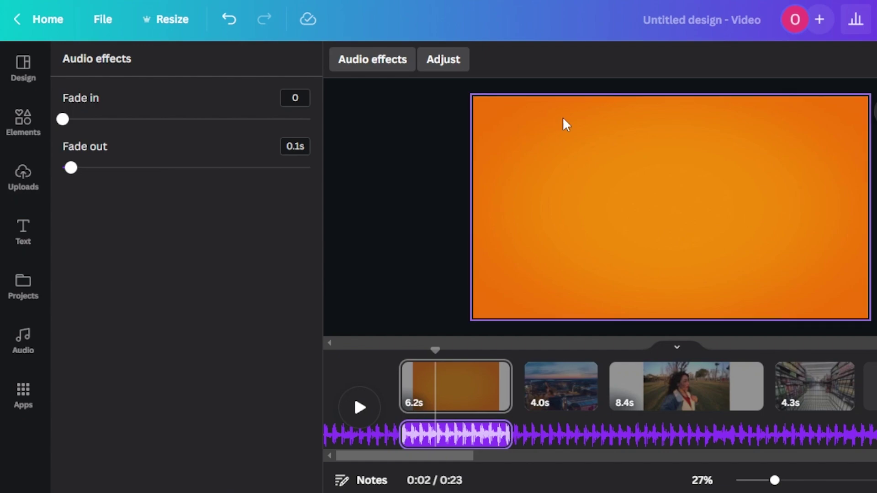
left_click(401, 141)
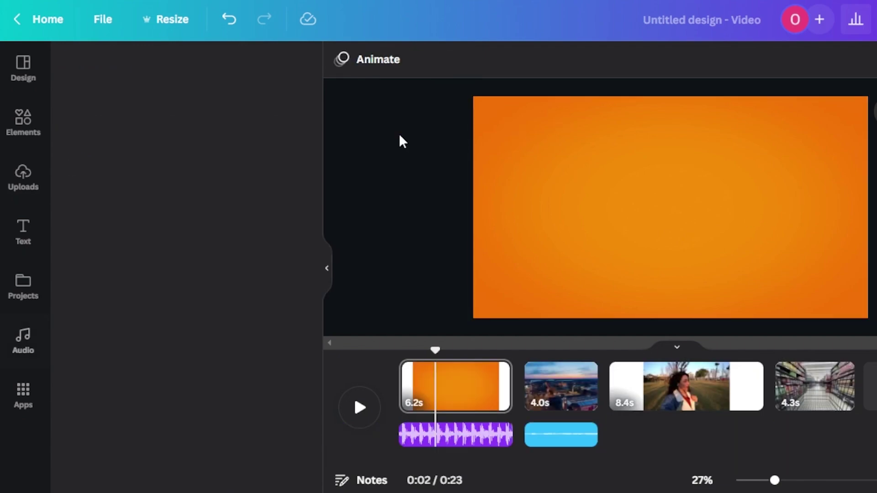
Step: Raise and lower the first music clip's volume slider, settling it back at 100
left_click(454, 442)
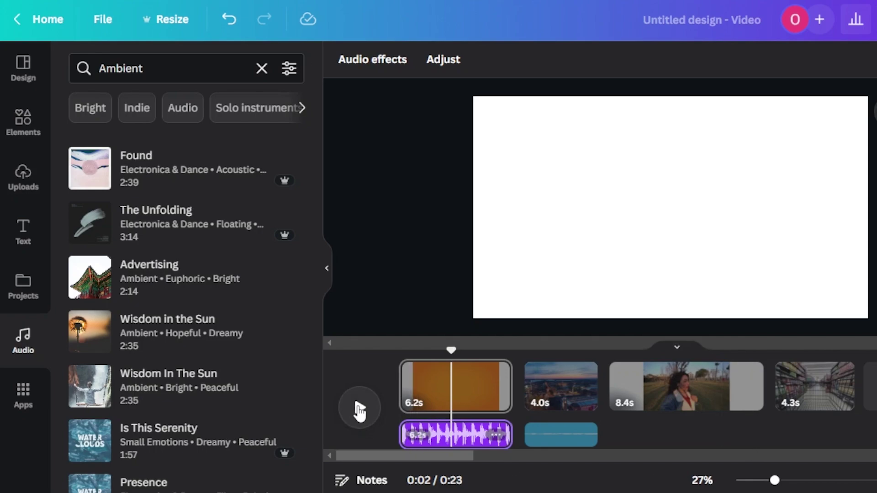
left_click(497, 436)
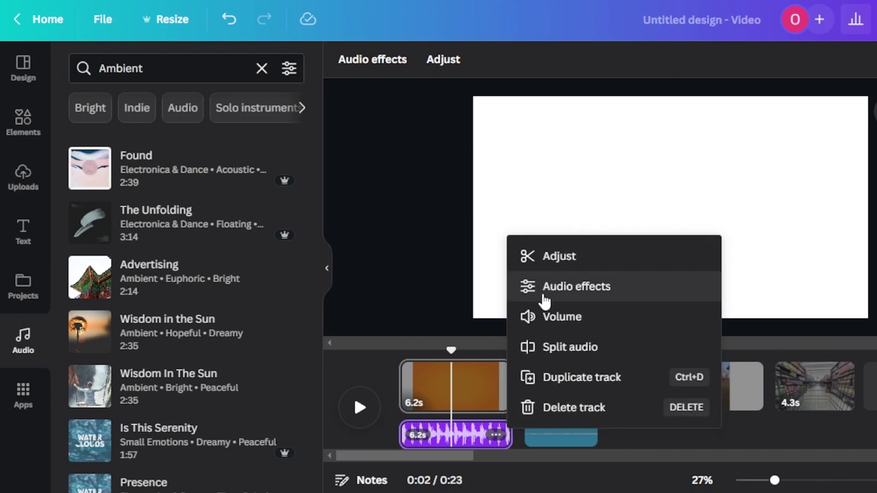
left_click(544, 316)
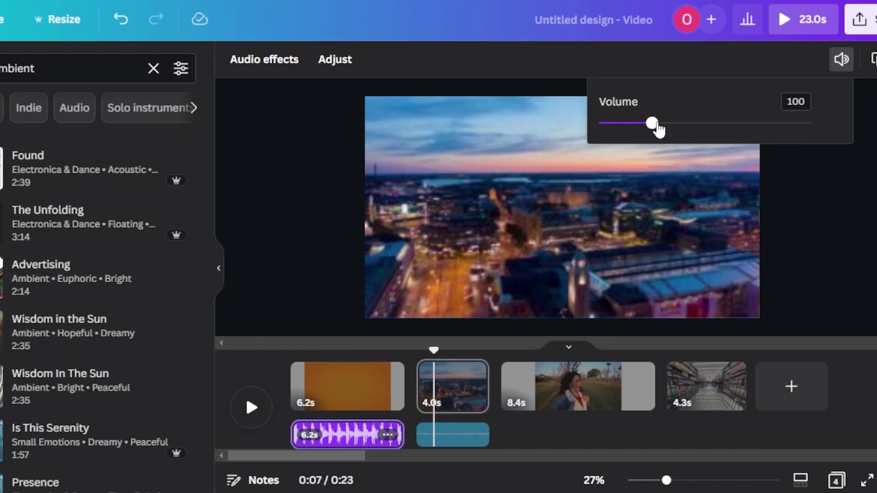
left_click_drag(657, 126, 804, 137)
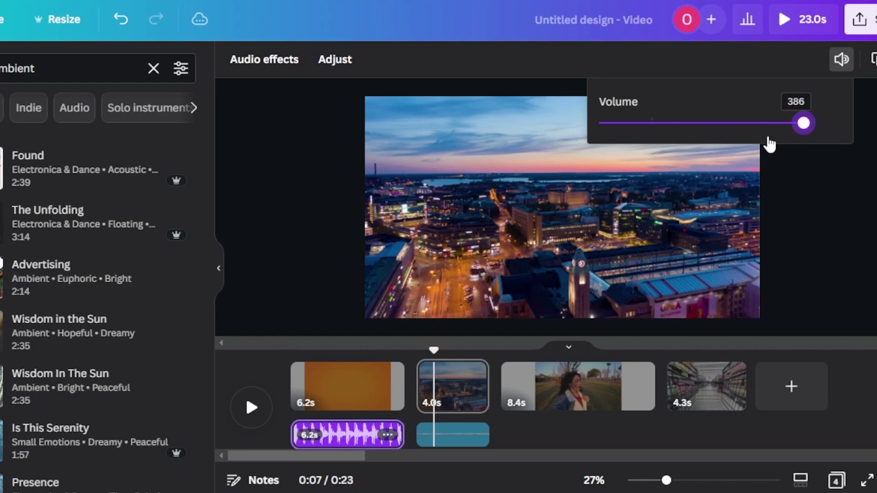
left_click(638, 128)
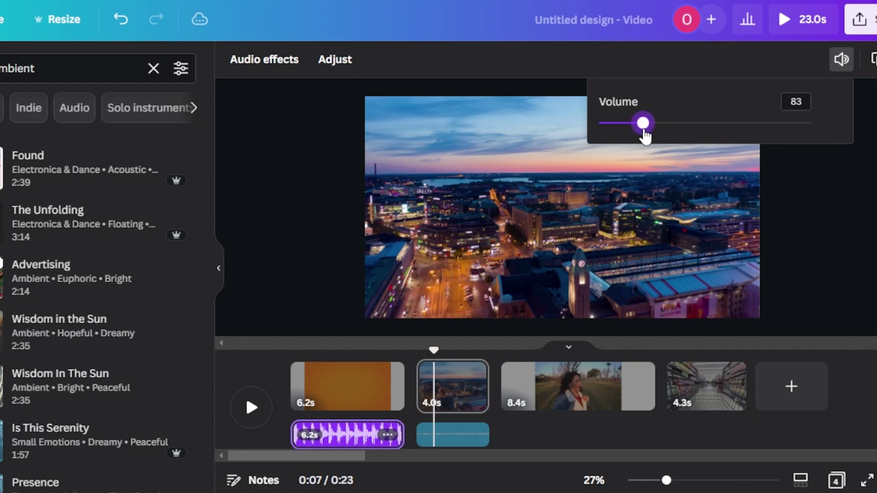
left_click_drag(646, 135, 657, 136)
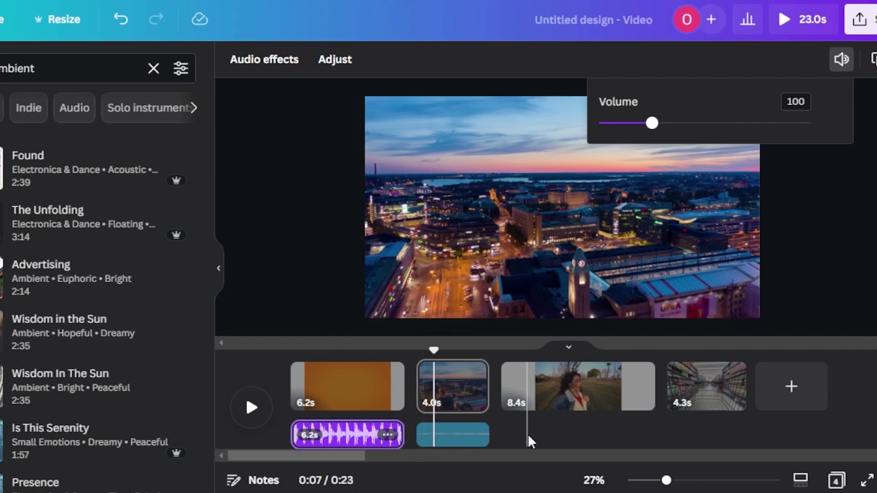
left_click(389, 437)
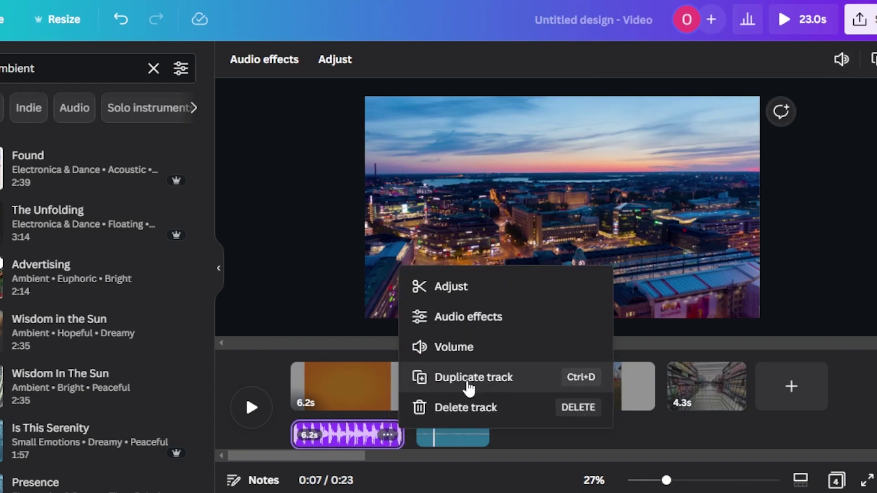
left_click(283, 284)
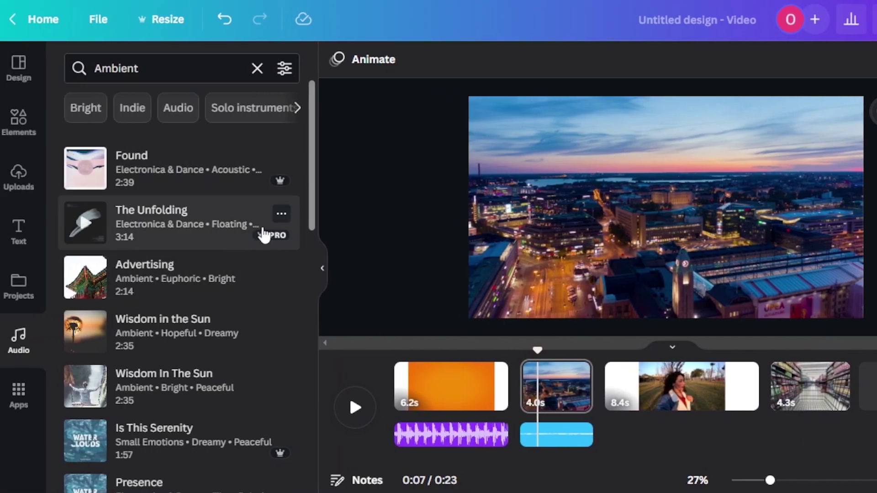
Step: Preview the 0:14 three-clip video, stop it, and return the playhead to the city clip at 0:07
left_click_drag(314, 152, 307, 232)
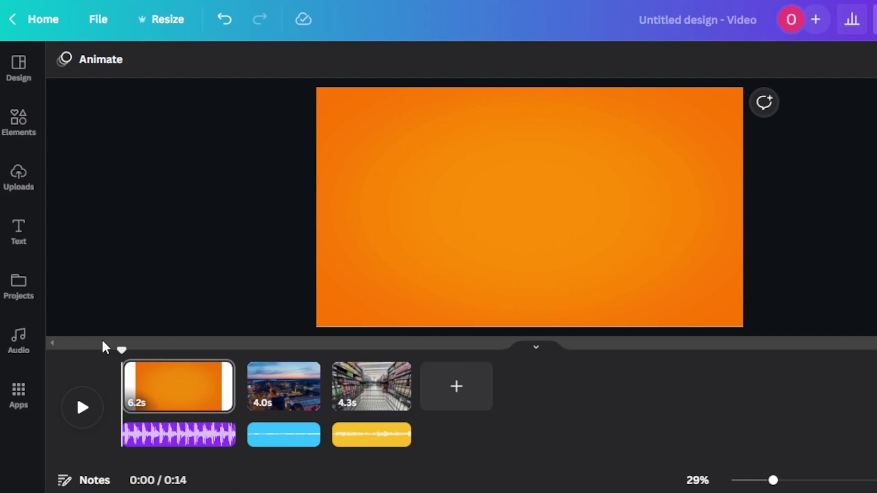
left_click(84, 407)
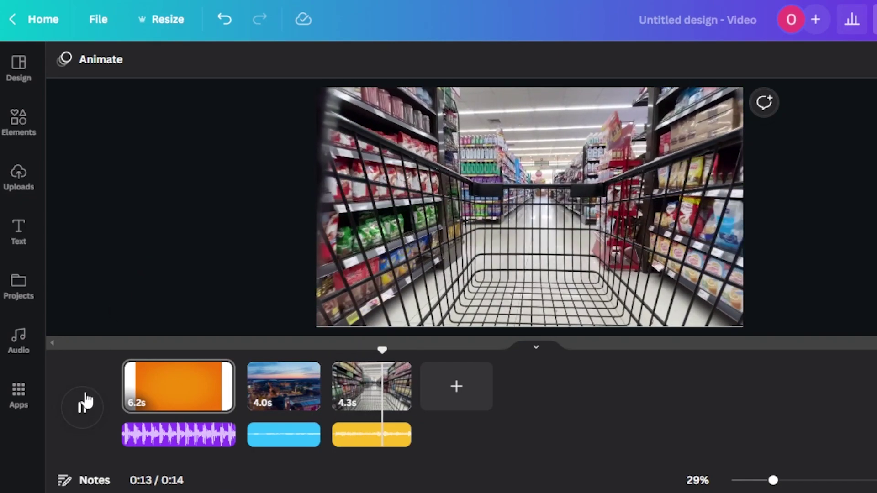
left_click(80, 407)
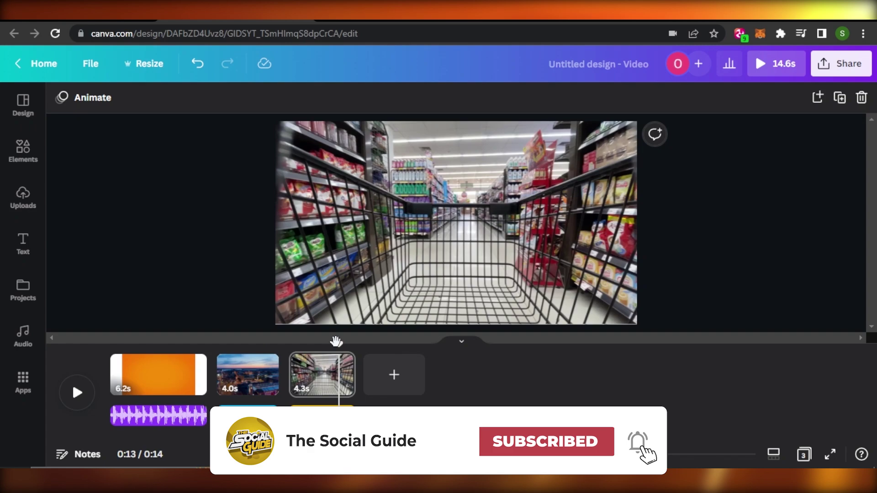
left_click_drag(336, 341, 242, 343)
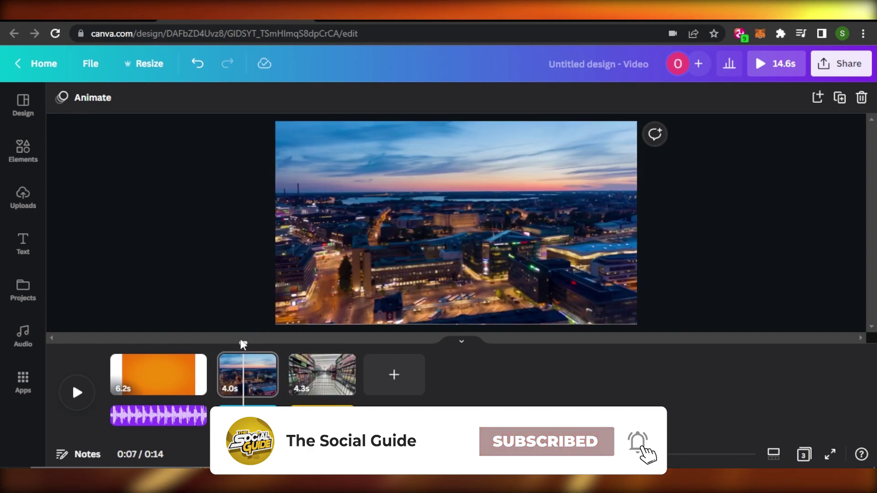